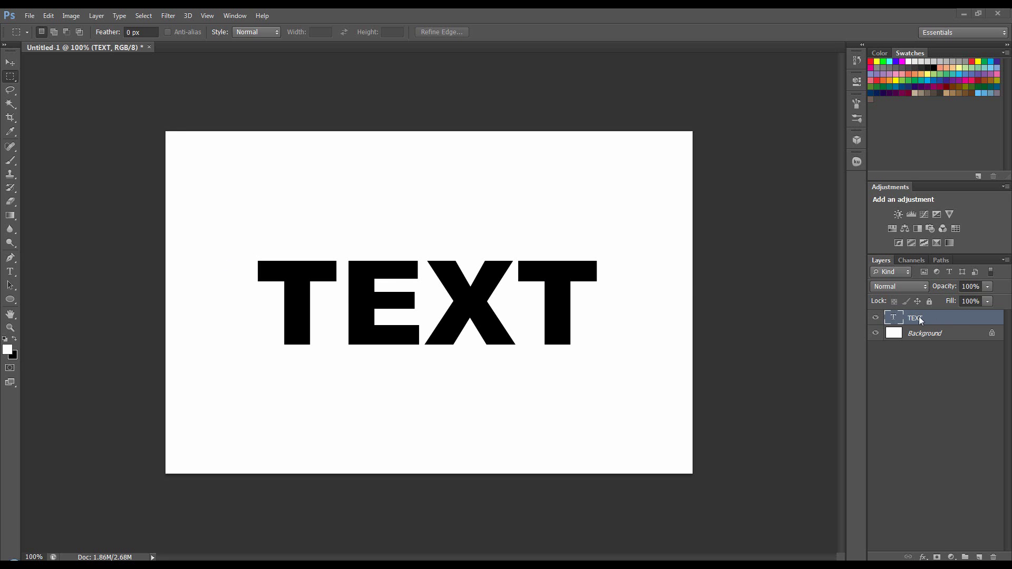
# Step: Duplicate the TEXT layer with Ctrl+J, hide the original, and convert TEXT copy to a shape
pyautogui.rightClick(976, 318)
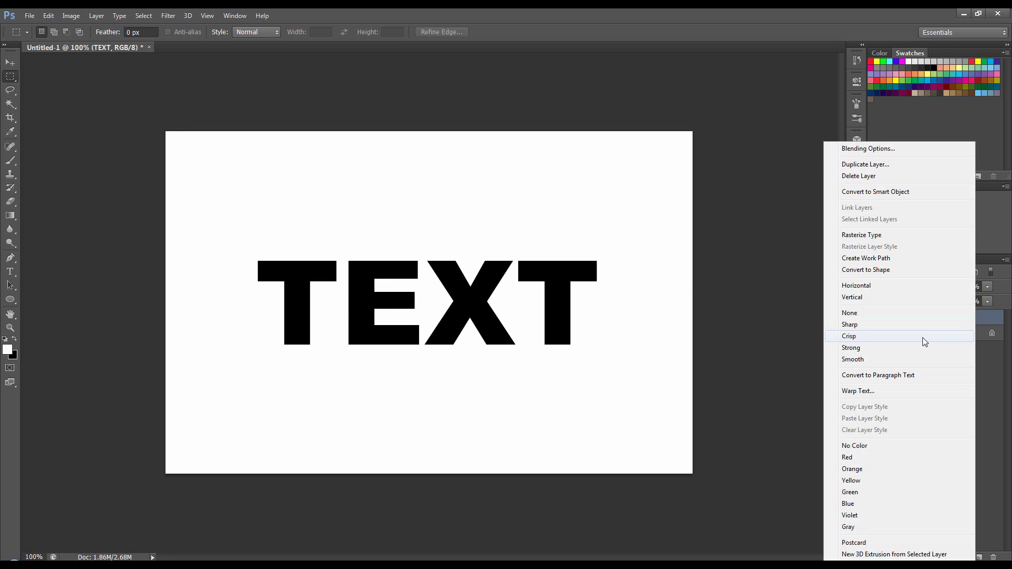
pyautogui.click(986, 324)
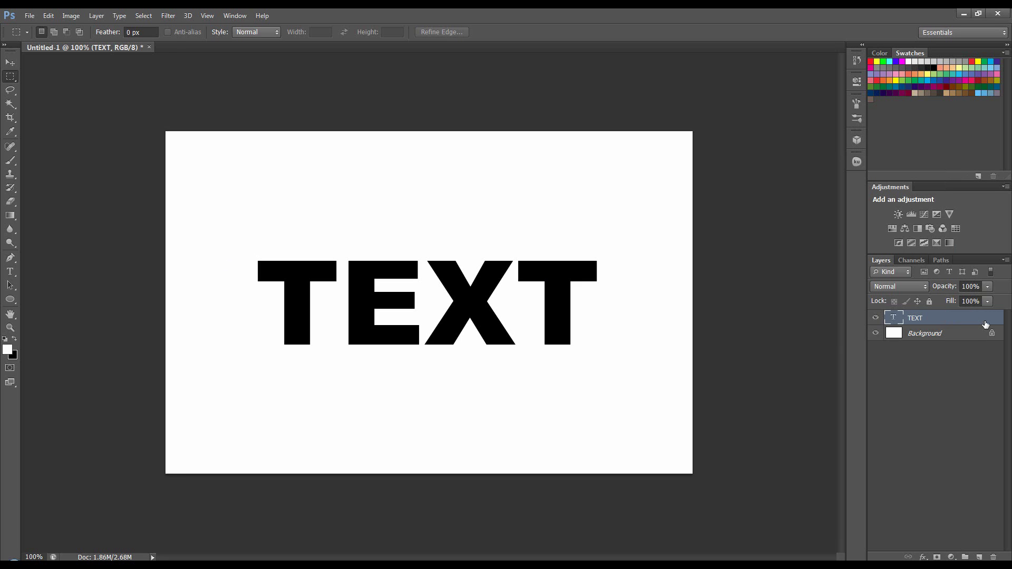
pyautogui.hotkey('ctrl', 'j')
pyautogui.click(876, 333)
pyautogui.rightClick(946, 315)
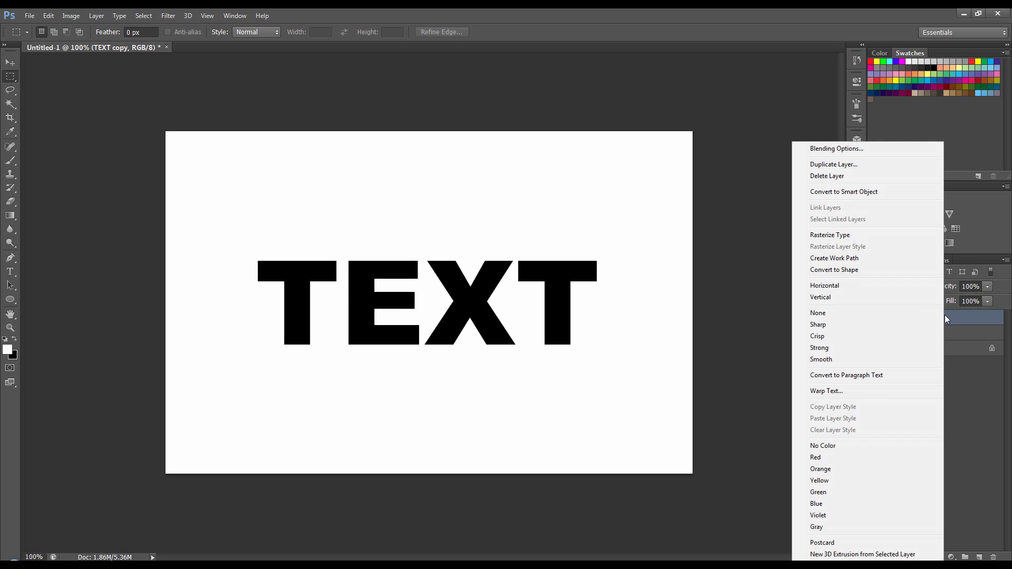
pyautogui.click(881, 273)
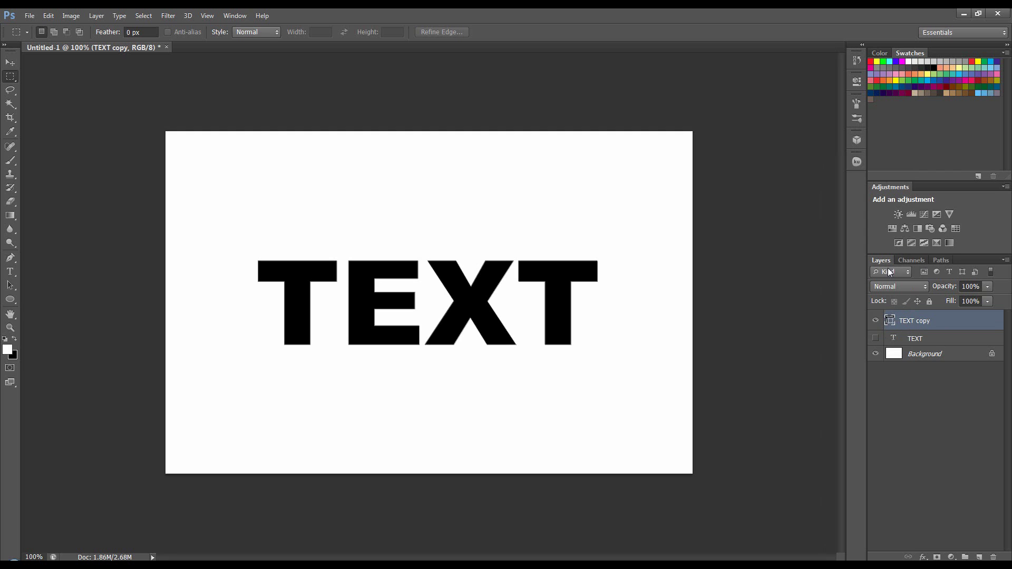
# Step: Hide the TEXT copy shape layer and show its outline from the Paths panel
pyautogui.click(876, 321)
pyautogui.click(942, 261)
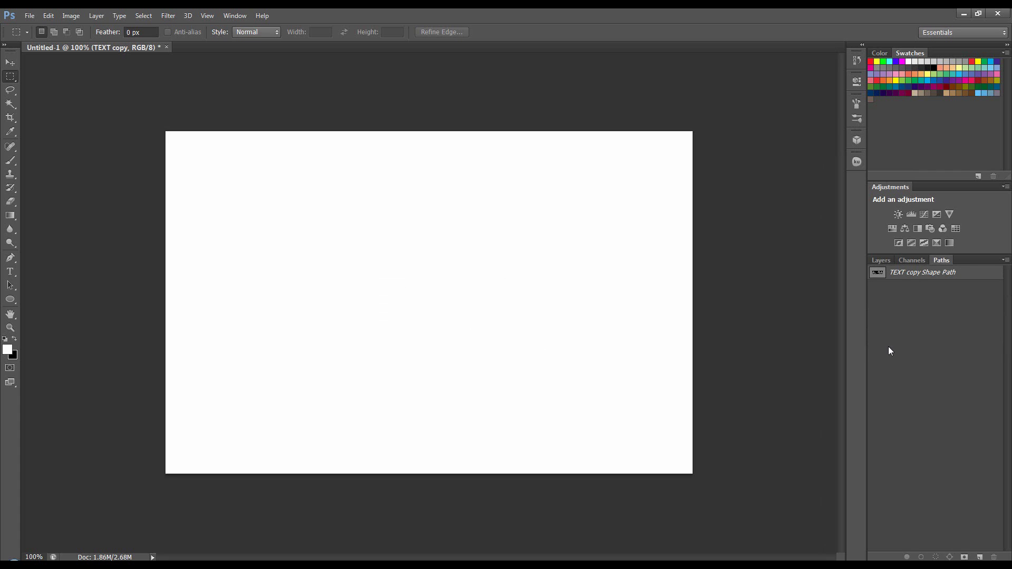
pyautogui.click(917, 274)
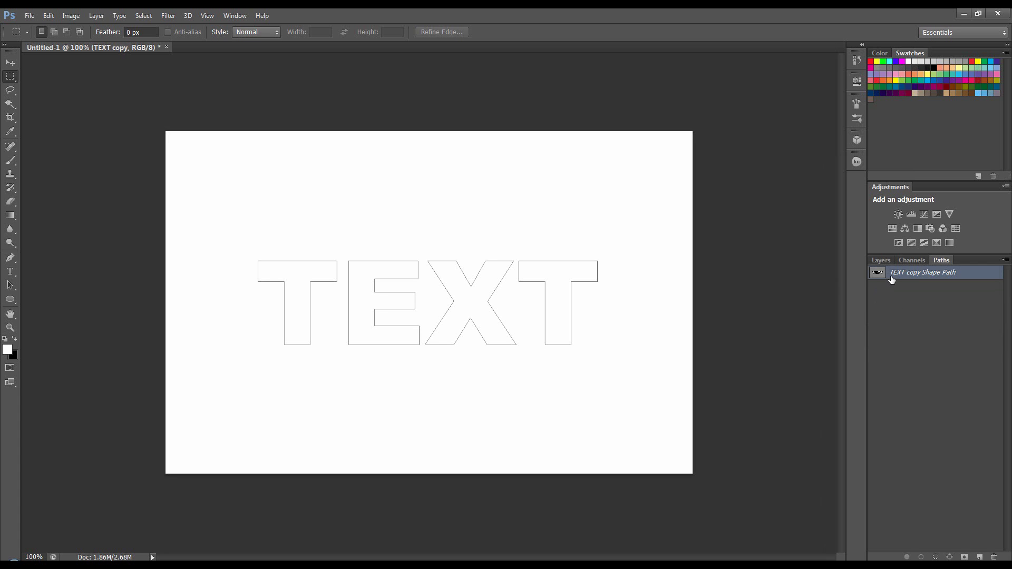
pyautogui.scroll(3, 555, 294)
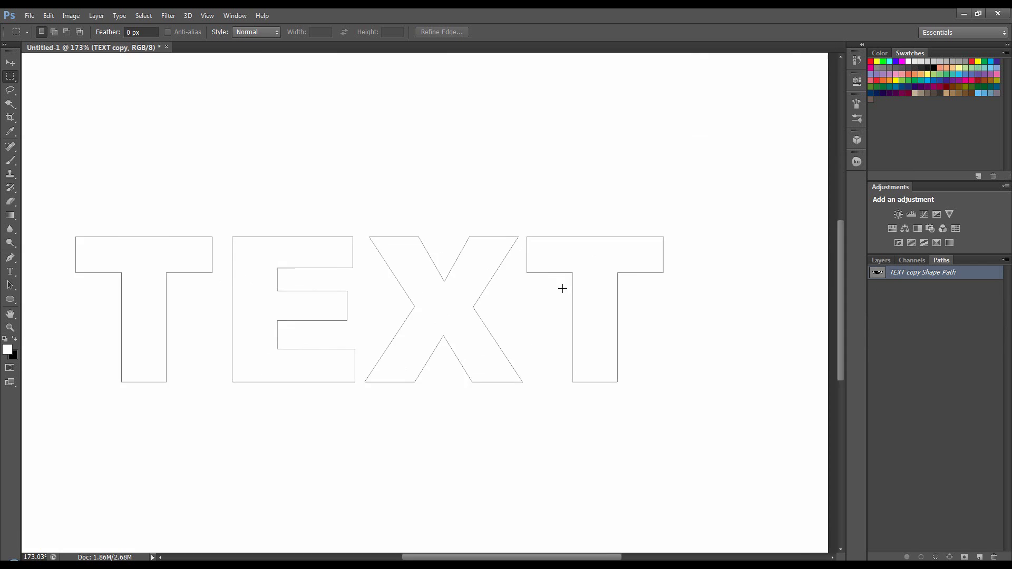
pyautogui.scroll(-4, 531, 229)
pyautogui.scroll(1, 532, 235)
# Step: Add an empty Layer 1 and pick the Direct Selection tool
pyautogui.click(877, 260)
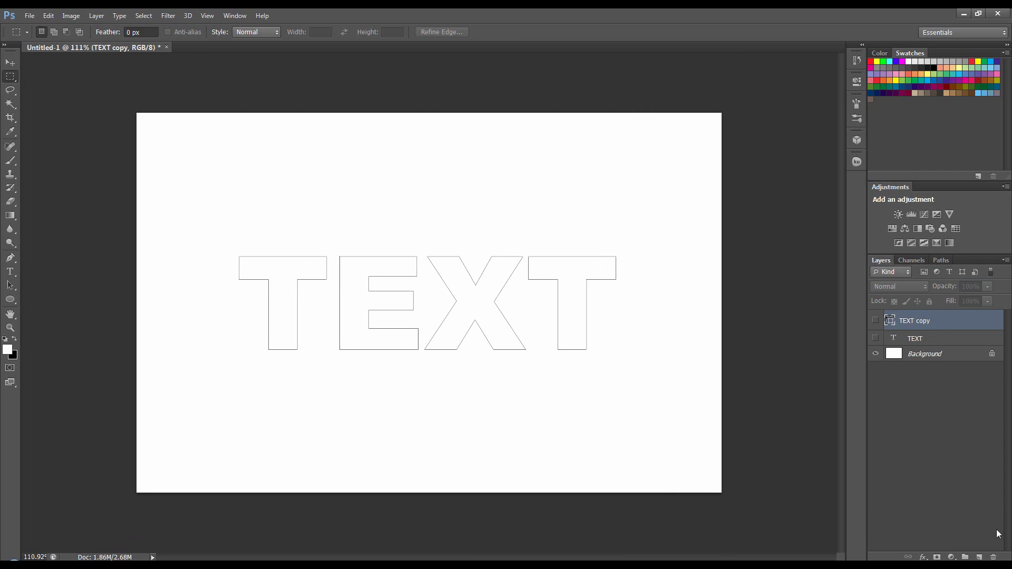
pyautogui.click(979, 557)
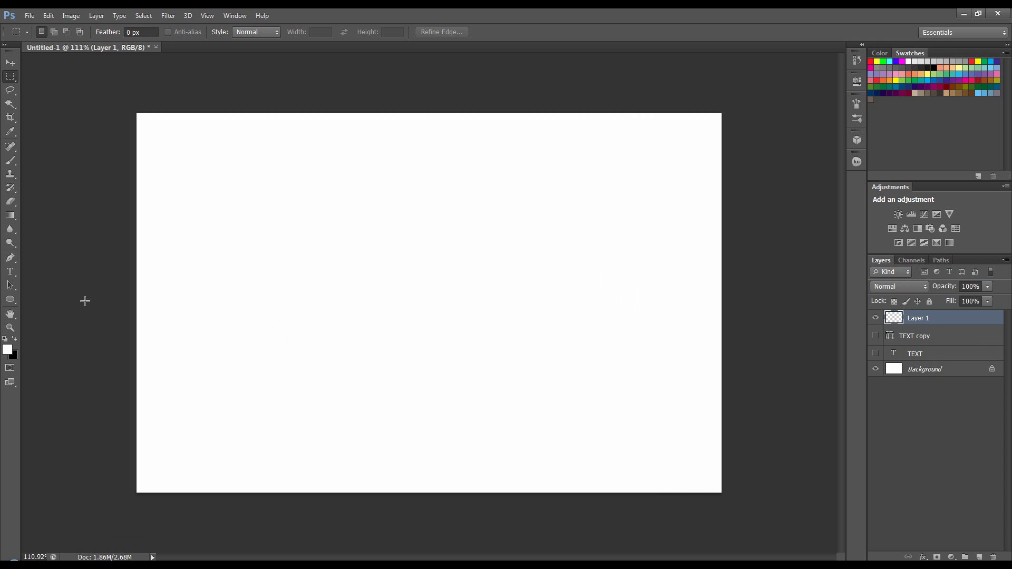
pyautogui.click(10, 286)
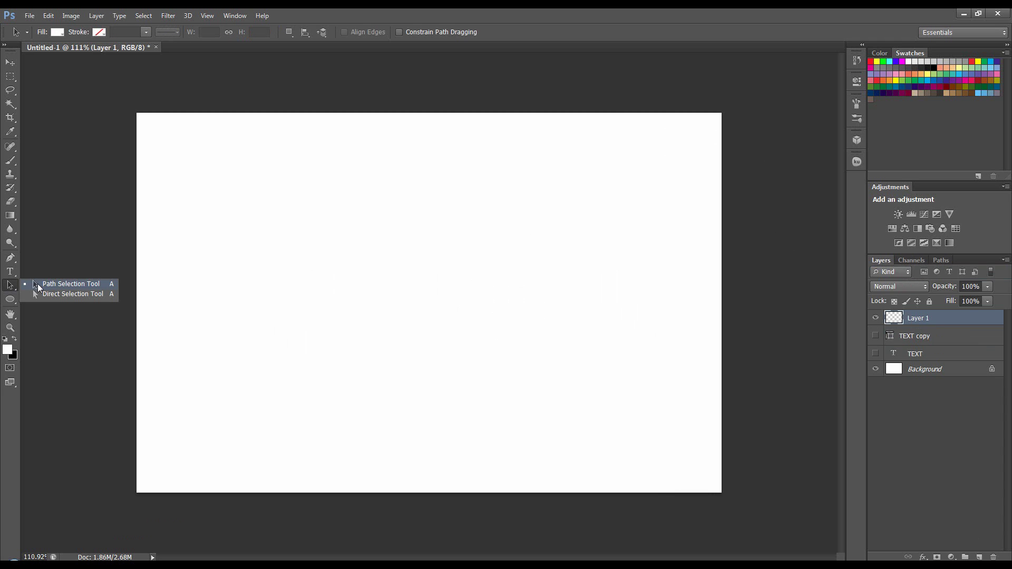
pyautogui.click(53, 294)
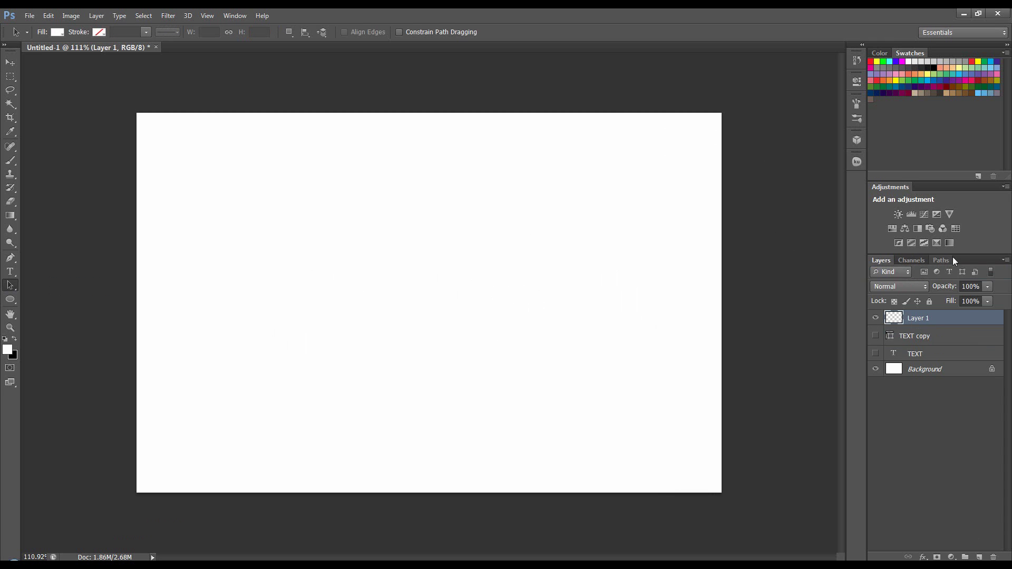
# Step: Select the first T's top anchor points on TEXT copy and drag them upward
pyautogui.click(918, 333)
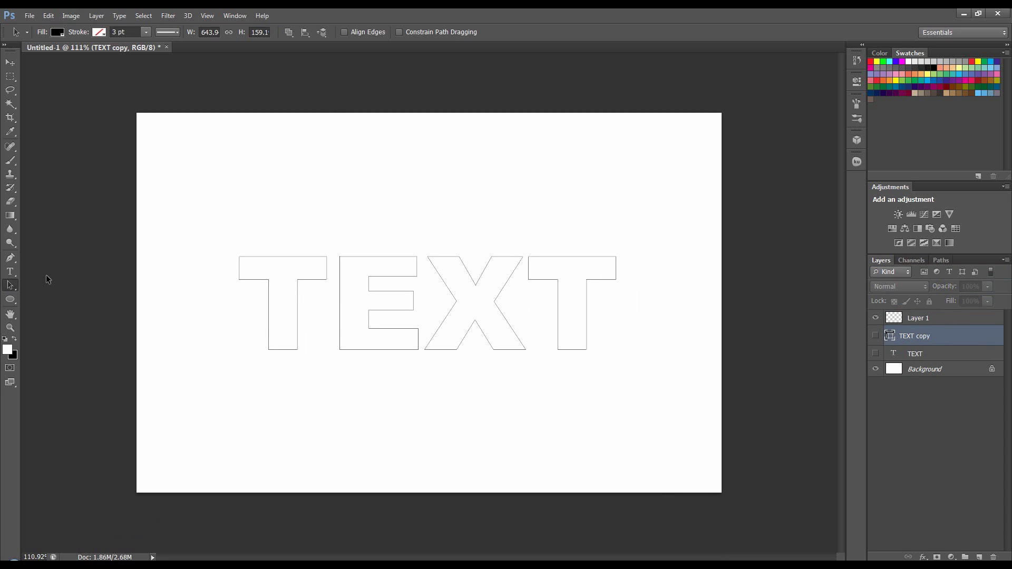
pyautogui.moveTo(13, 285); pyautogui.dragTo(49, 288)
pyautogui.moveTo(218, 248); pyautogui.dragTo(247, 296)
pyautogui.moveTo(215, 239); pyautogui.dragTo(621, 310)
pyautogui.moveTo(17, 288); pyautogui.dragTo(50, 298)
pyautogui.moveTo(215, 248); pyautogui.dragTo(251, 265)
pyautogui.moveTo(316, 247); pyautogui.dragTo(338, 269)
pyautogui.moveTo(209, 234); pyautogui.dragTo(327, 298)
pyautogui.moveTo(327, 257); pyautogui.dragTo(327, 227)
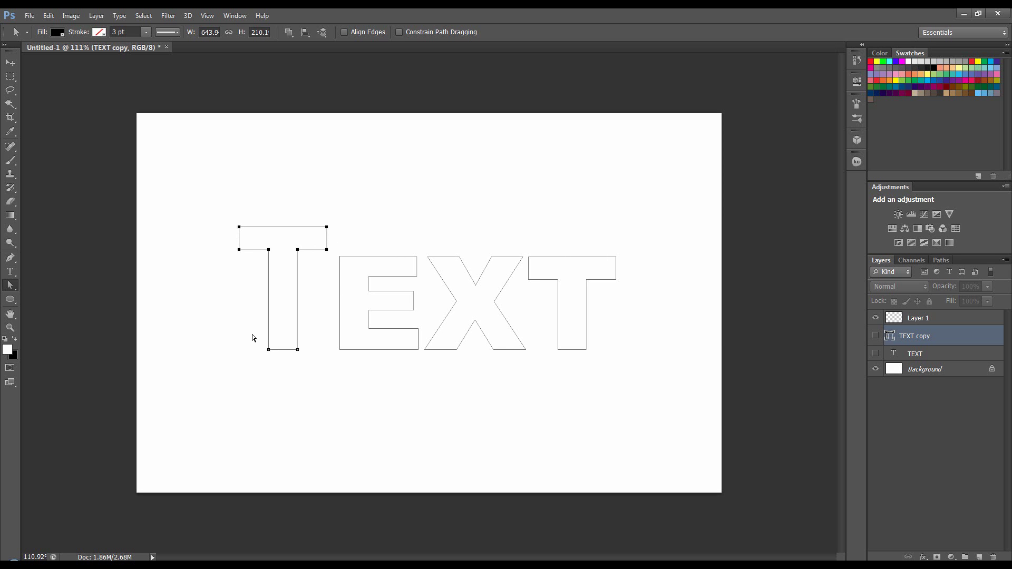
# Step: Drag the first T's and the E's bottom anchors down and right, extending E's base under XT
pyautogui.moveTo(250, 341); pyautogui.dragTo(299, 372)
pyautogui.moveTo(314, 323); pyautogui.dragTo(420, 381)
pyautogui.moveTo(249, 369); pyautogui.dragTo(300, 378)
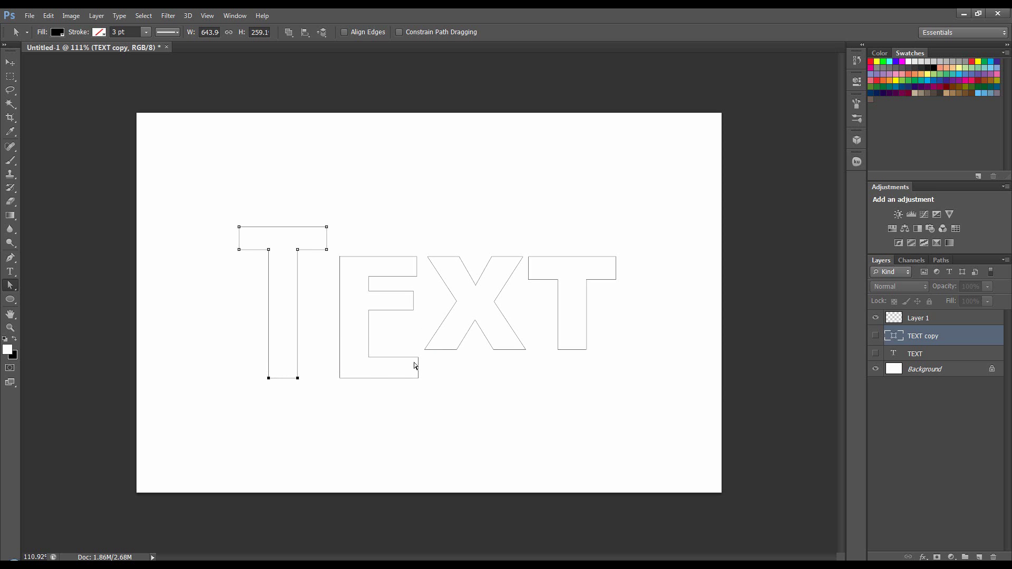
pyautogui.moveTo(412, 354); pyautogui.dragTo(645, 386)
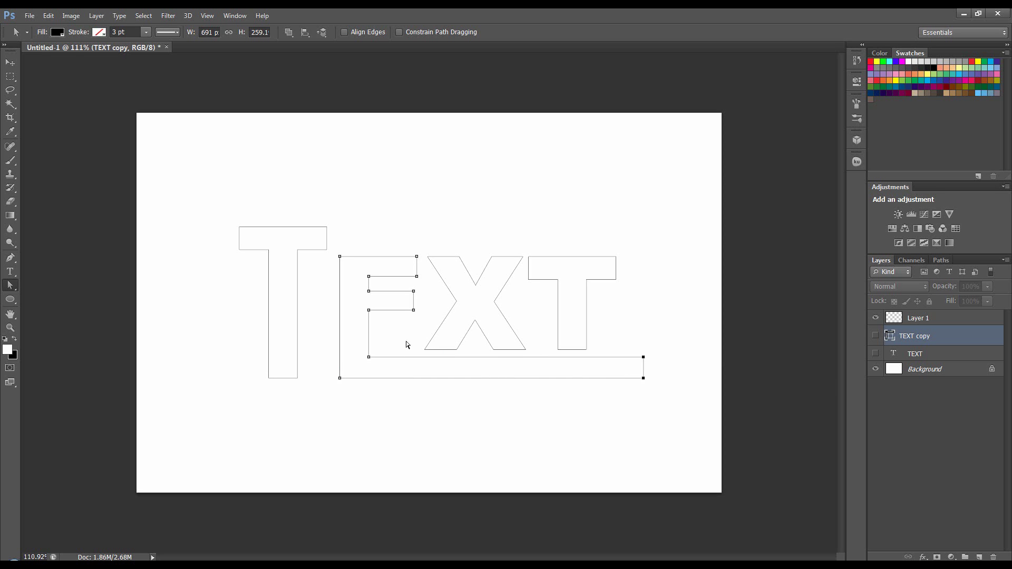
pyautogui.moveTo(407, 342); pyautogui.dragTo(587, 354)
# Step: Stretch the first T's crossbar right across the word, undoing one stray move
pyautogui.moveTo(314, 228); pyautogui.dragTo(329, 254)
pyautogui.hotkey('ctrl', 'z')
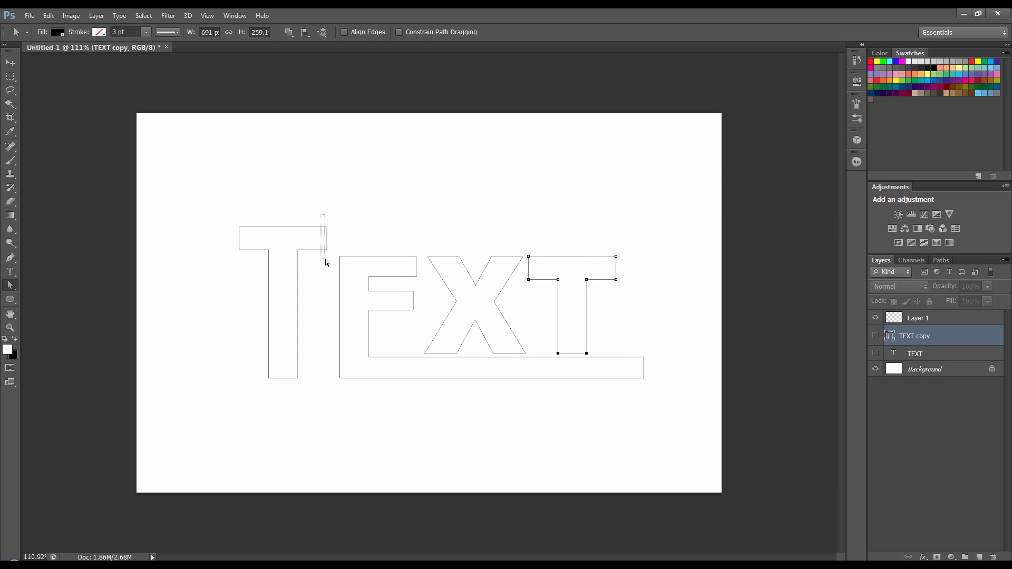
pyautogui.moveTo(327, 231); pyautogui.dragTo(647, 237)
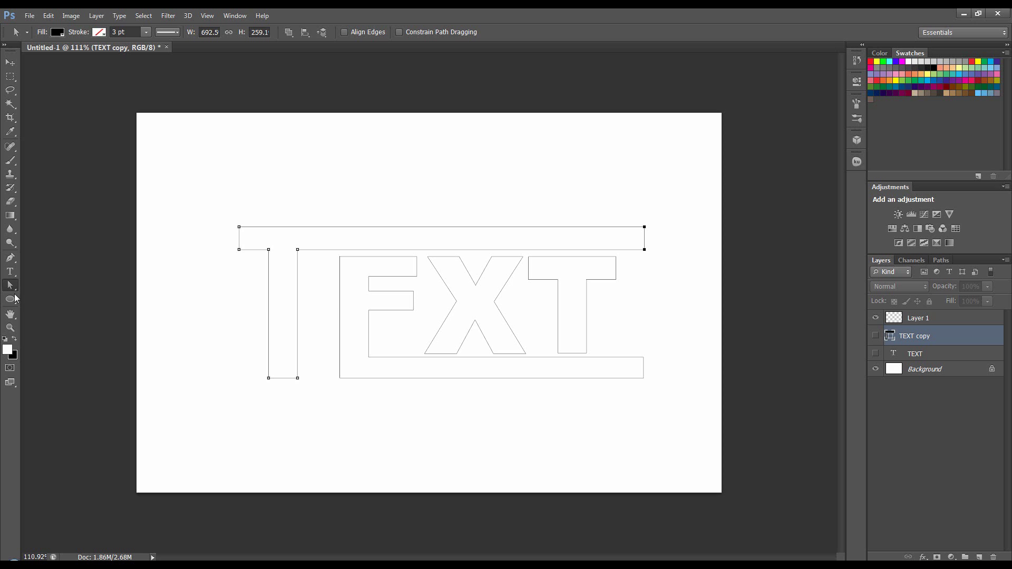
# Step: Load the reshaped letter outline as a selection and make Layer 1 active
pyautogui.click(10, 289)
pyautogui.click(61, 296)
pyautogui.moveTo(166, 211); pyautogui.dragTo(704, 441)
pyautogui.hotkey('ctrl', 'Return')
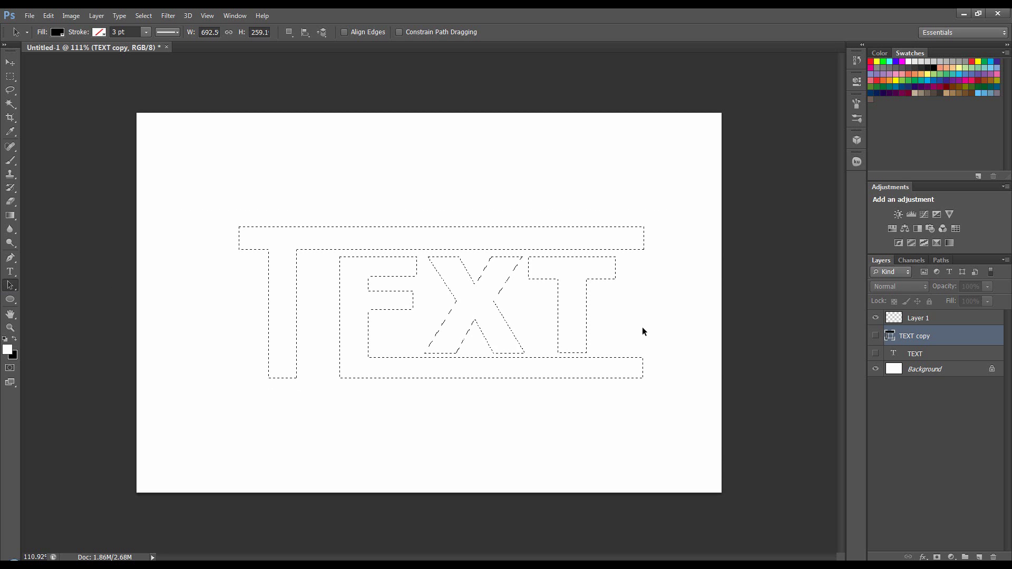
pyautogui.click(938, 260)
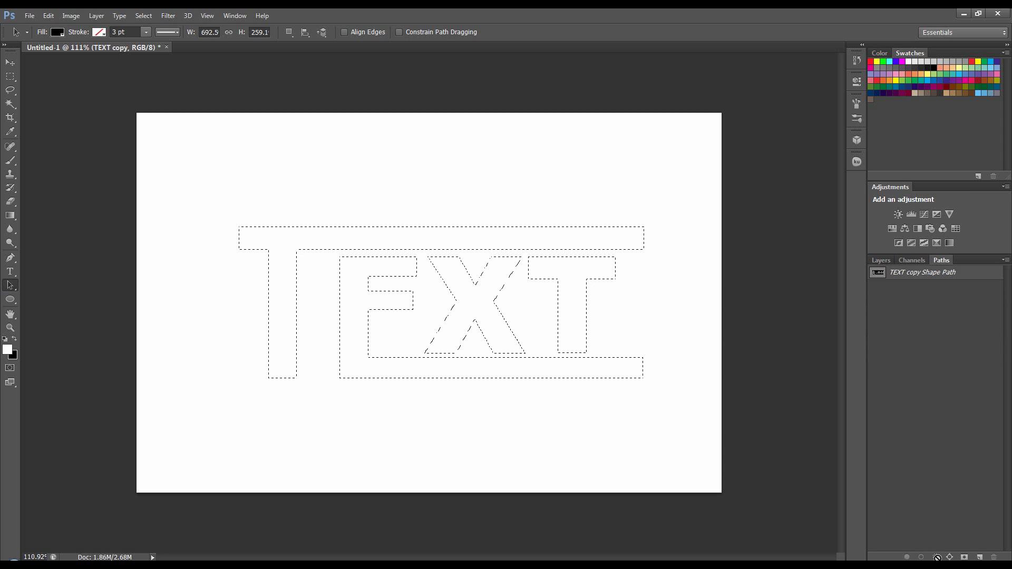
pyautogui.click(881, 260)
pyautogui.click(891, 318)
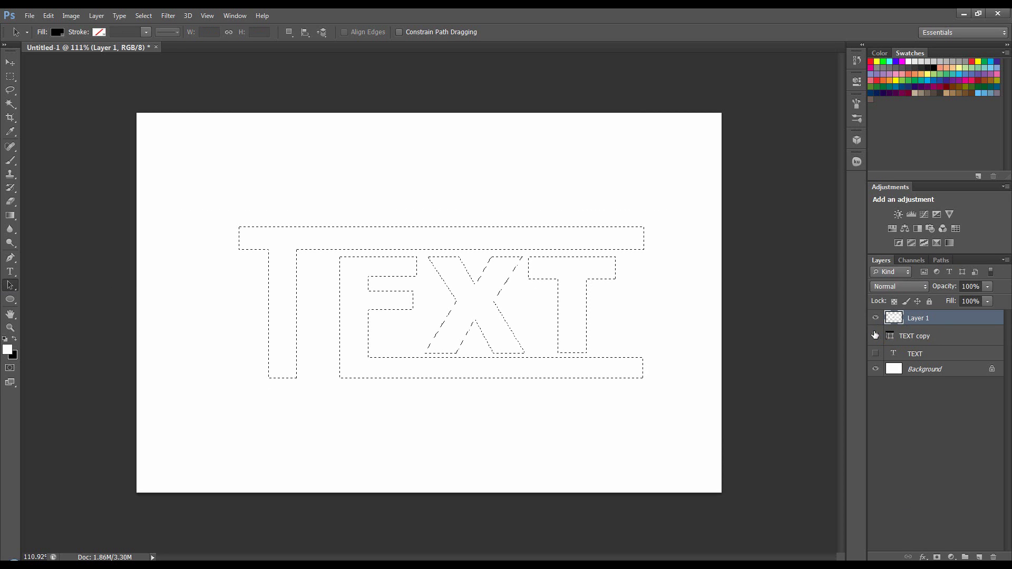
# Step: Fill the Background layer with solid black, undoing the stray fills along the way
pyautogui.click(918, 371)
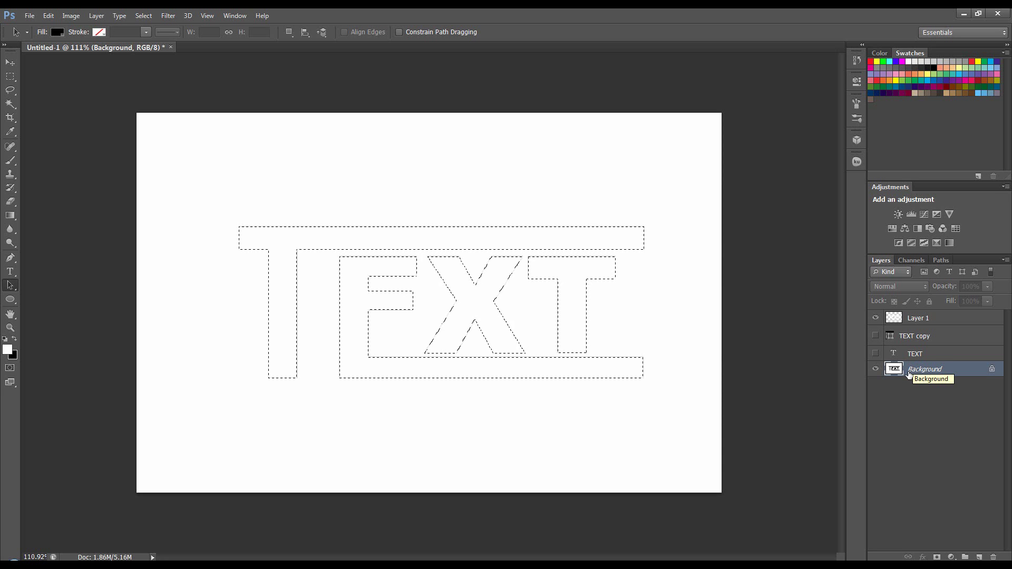
pyautogui.hotkey('ctrl', 'z')
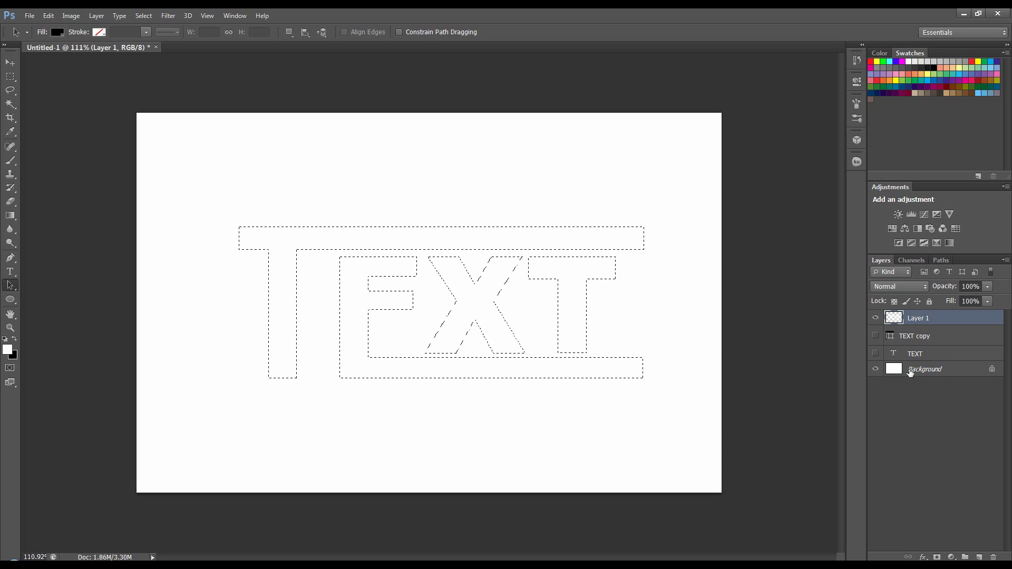
pyautogui.hotkey('ctrl', 'BackSpace')
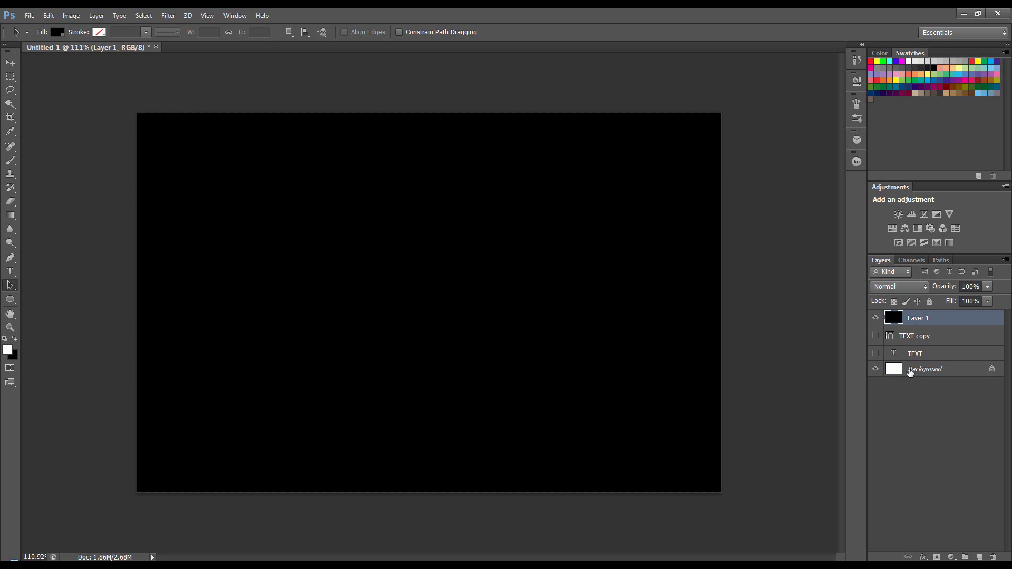
pyautogui.hotkey('ctrl', 'z')
pyautogui.click(935, 376)
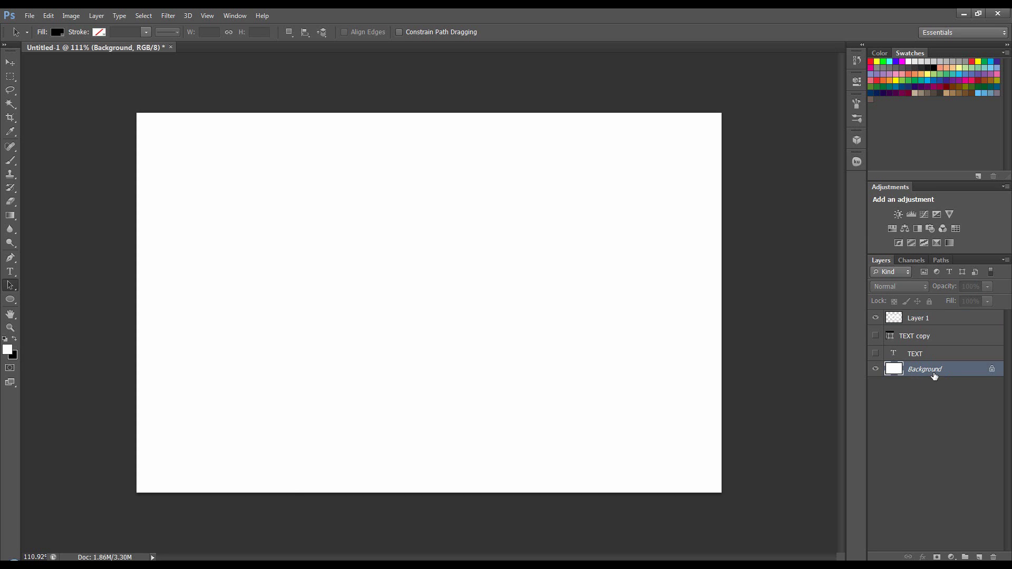
pyautogui.hotkey('ctrl', 'BackSpace')
pyautogui.click(929, 320)
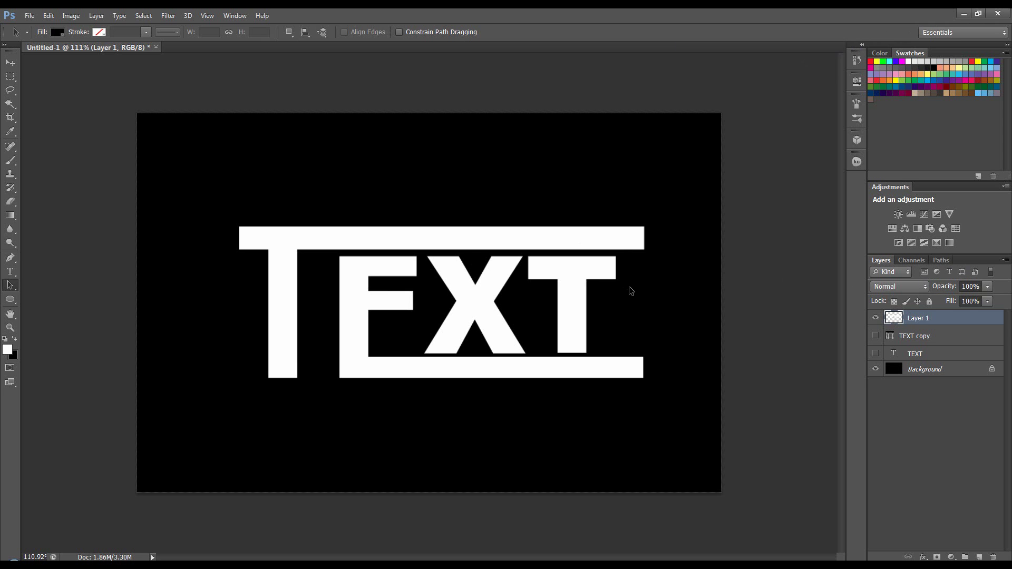
# Step: Load Layer 1's lettering as a selection and fill it white in a new Alpha 1 channel
pyautogui.keyDown('ctrl'); pyautogui.click(889, 343); pyautogui.keyUp('ctrl')
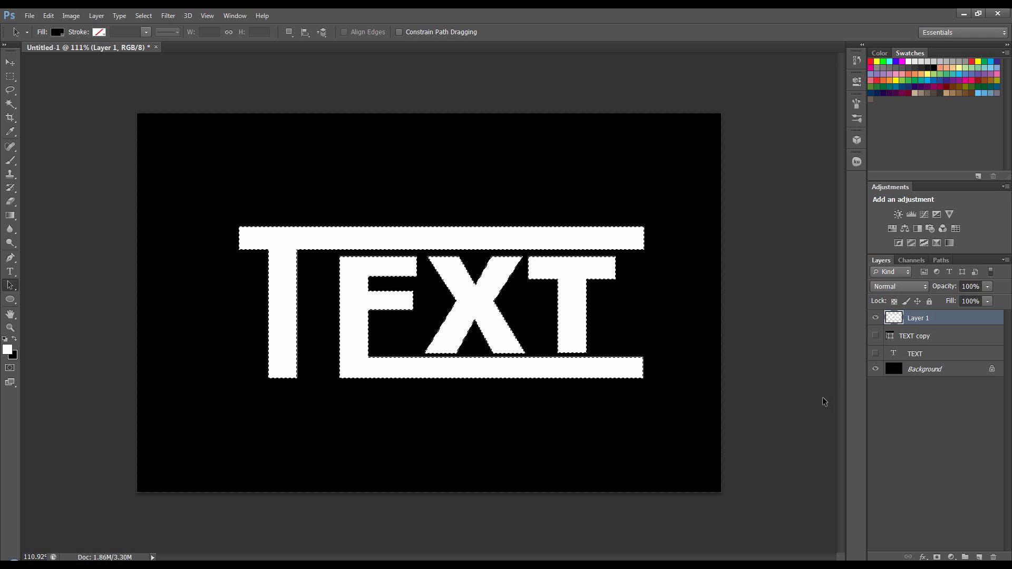
pyautogui.click(913, 261)
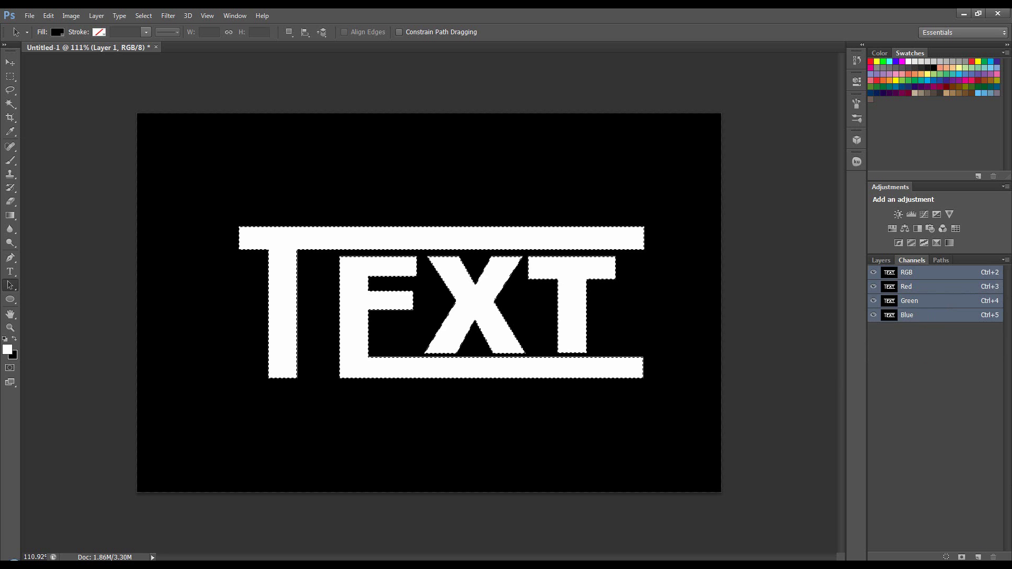
pyautogui.click(962, 558)
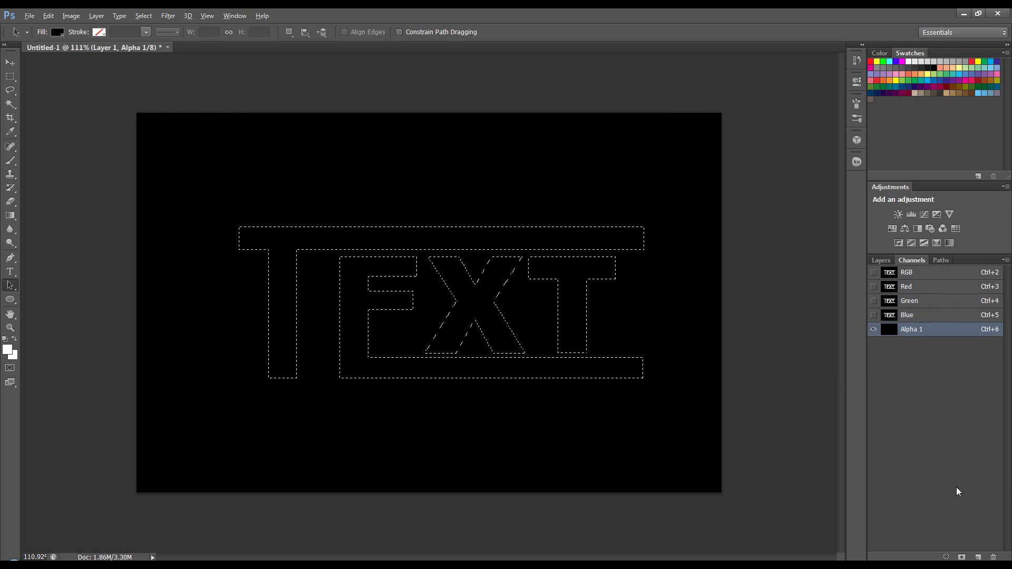
pyautogui.hotkey('alt', 'BackSpace')
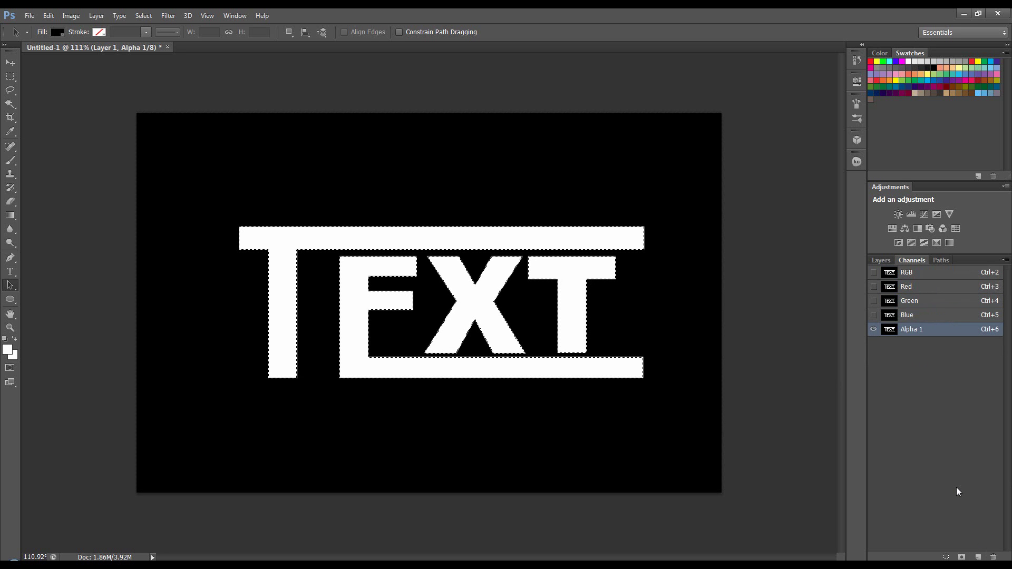
pyautogui.hotkey('ctrl', 'd')
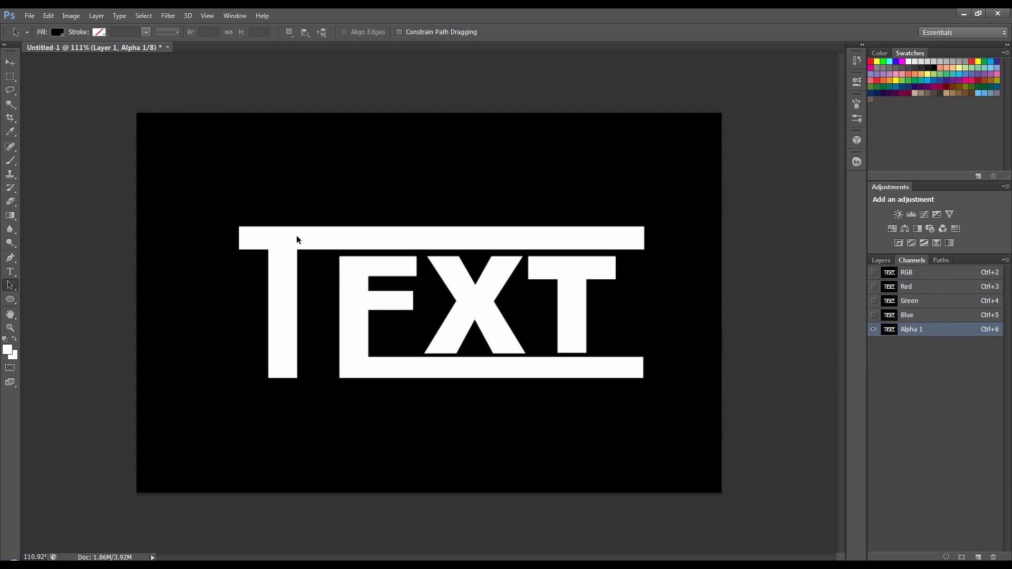
# Step: Fill tall white strips left and right of the lettering, then marquee around the whole graphic
pyautogui.click(10, 76)
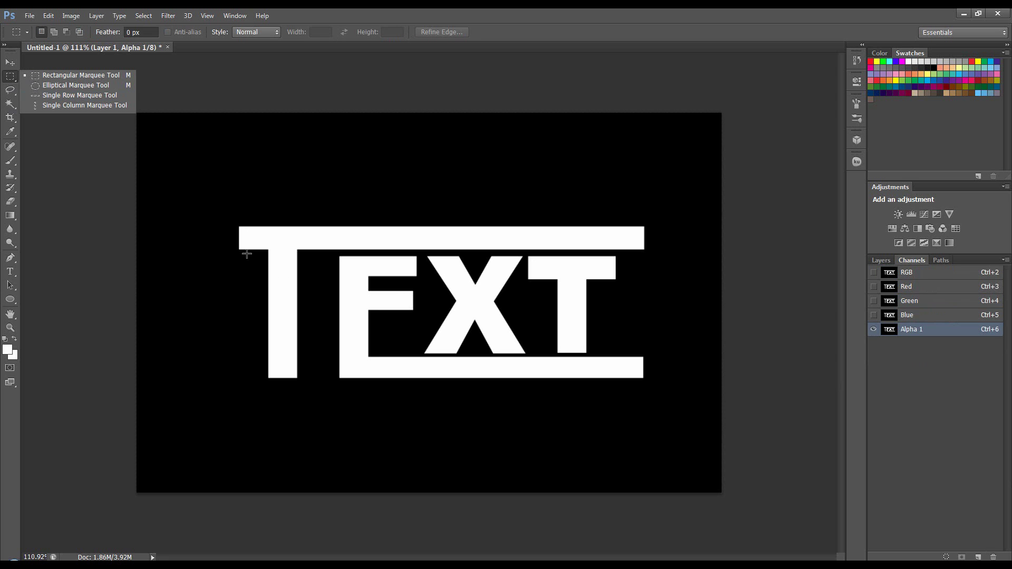
pyautogui.moveTo(214, 227); pyautogui.dragTo(235, 378)
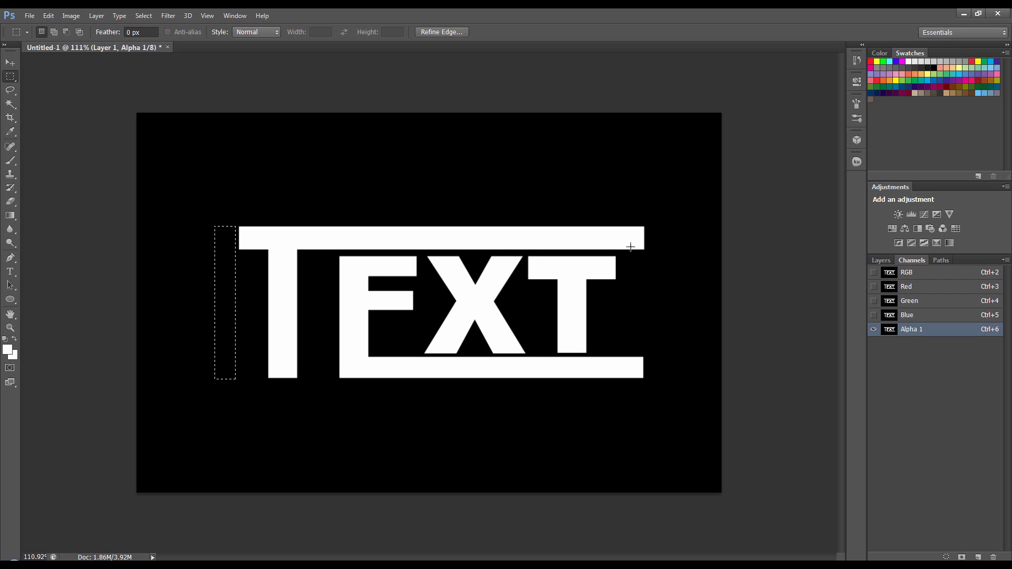
pyautogui.press('shift')
pyautogui.moveTo(656, 228); pyautogui.dragTo(674, 378)
pyautogui.hotkey('alt', 'BackSpace')
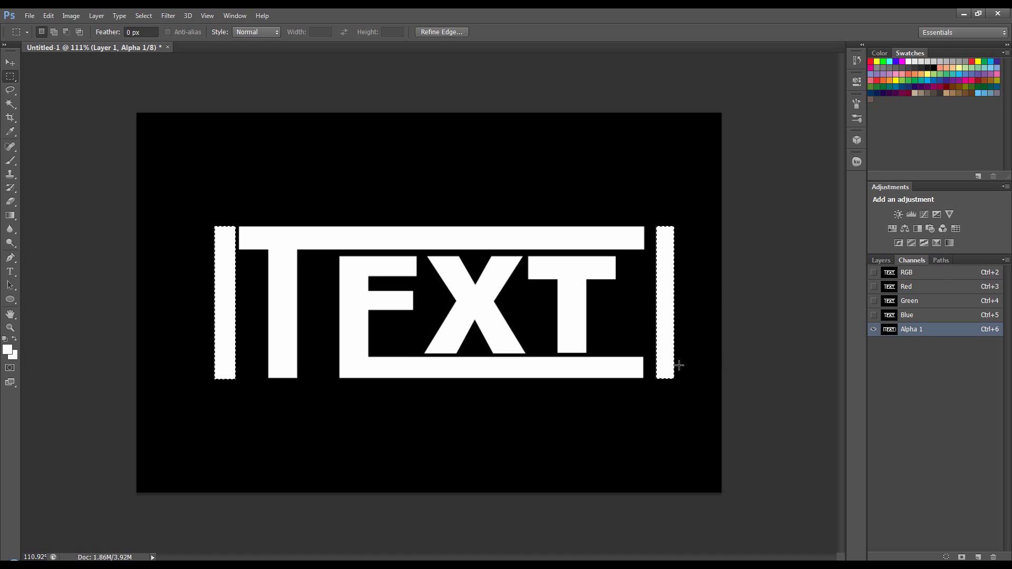
pyautogui.click(151, 169)
pyautogui.moveTo(151, 170); pyautogui.dragTo(709, 434)
# Step: Stroke the rectangular selection with a 25 px white line and deselect
pyautogui.click(48, 16)
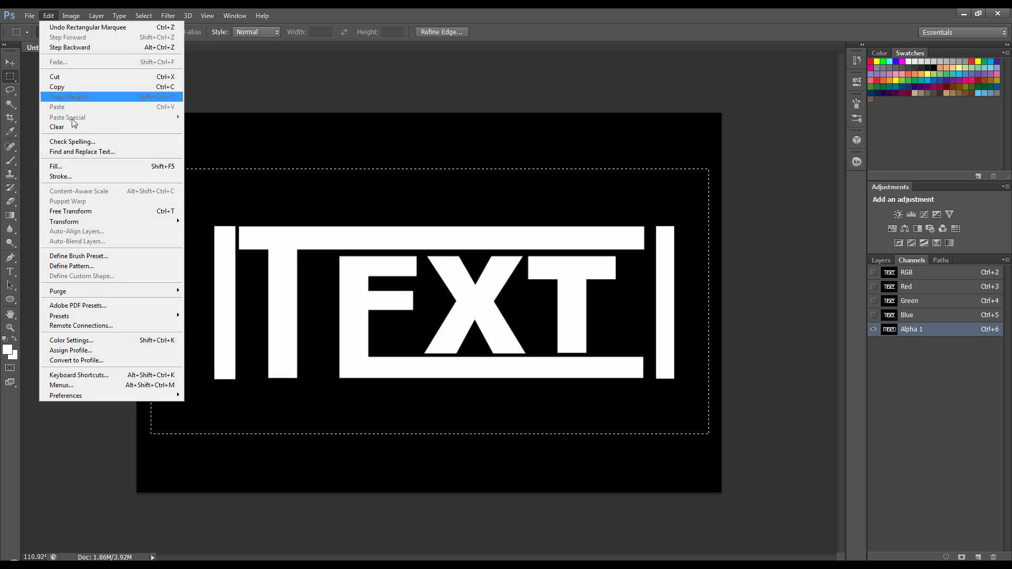
pyautogui.click(78, 175)
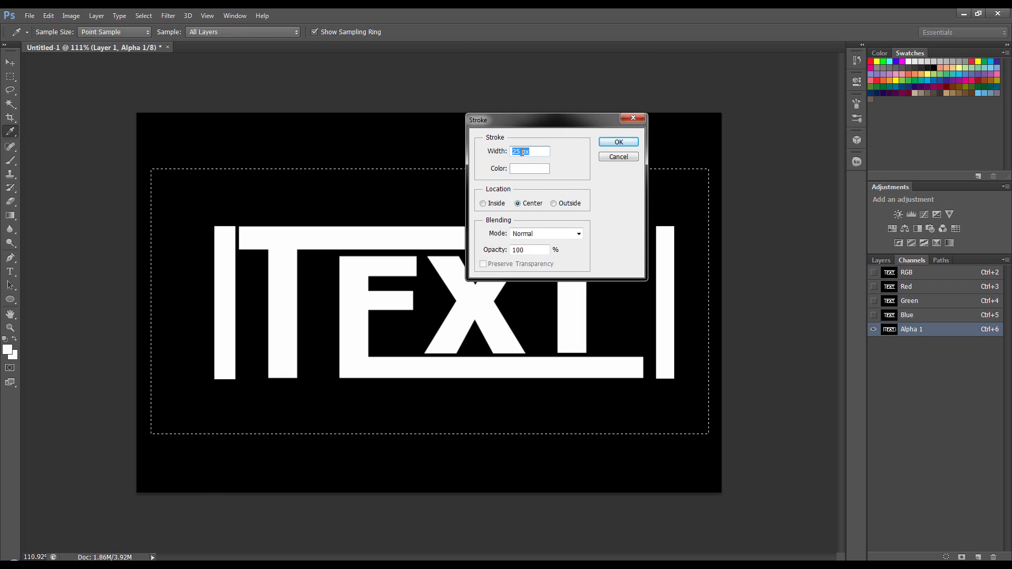
pyautogui.click(518, 151)
pyautogui.click(617, 142)
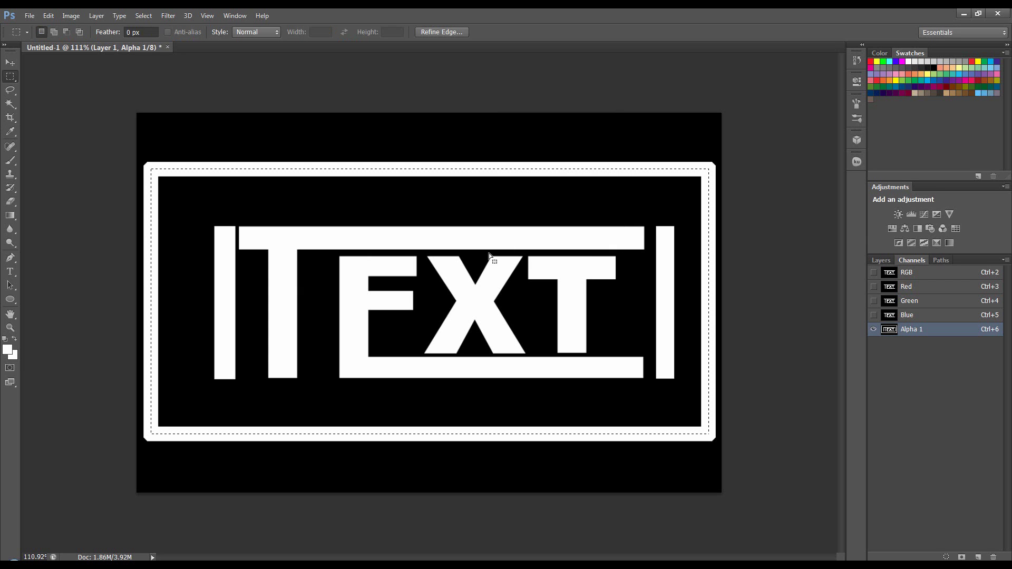
pyautogui.hotkey('ctrl', 'd')
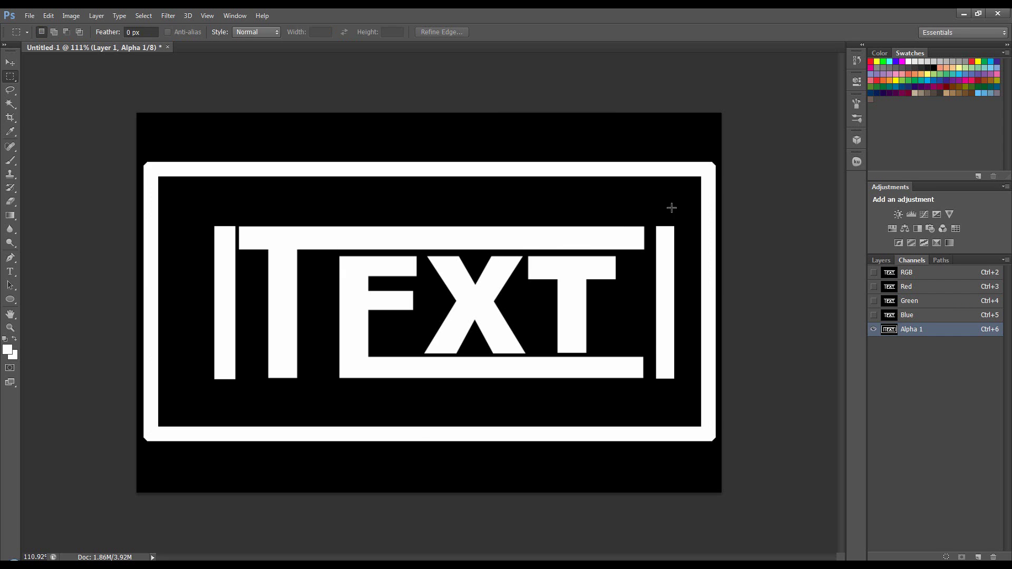
# Step: Load Alpha 1 as a selection and bring the design onto Layer 1
pyautogui.keyDown('ctrl'); pyautogui.click(890, 330); pyautogui.keyUp('ctrl')
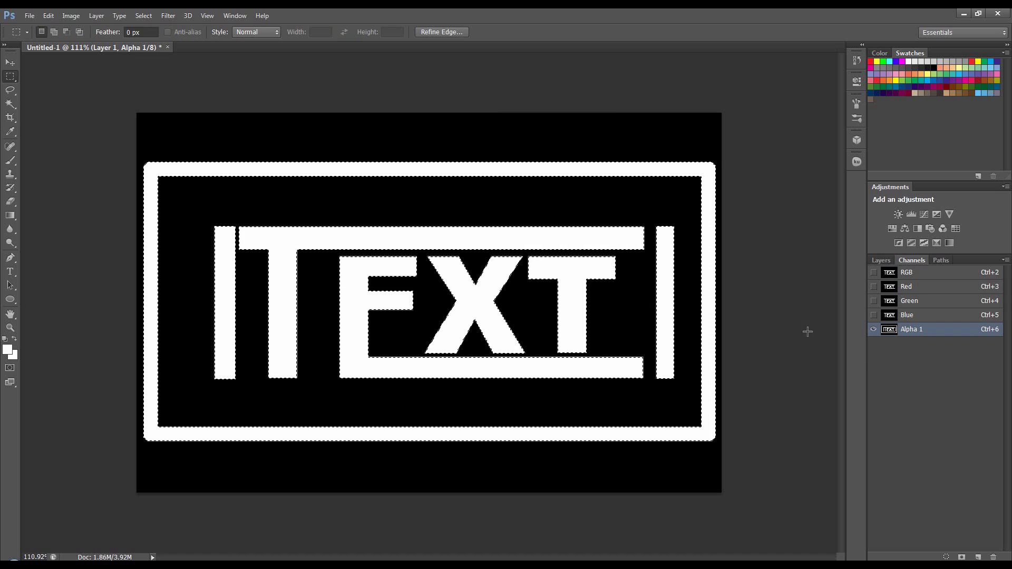
pyautogui.click(881, 261)
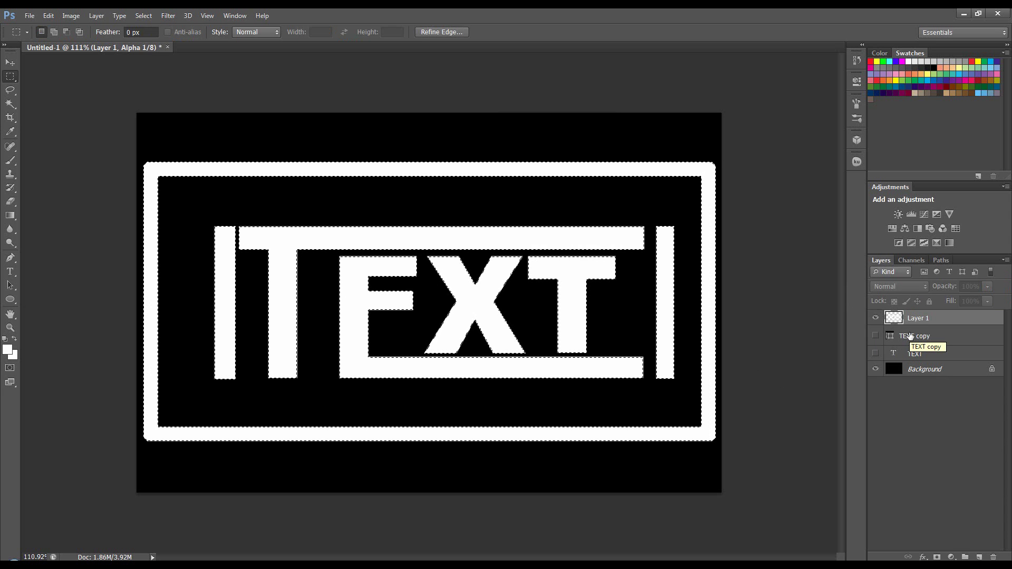
pyautogui.click(918, 318)
pyautogui.hotkey('ctrl', 'd')
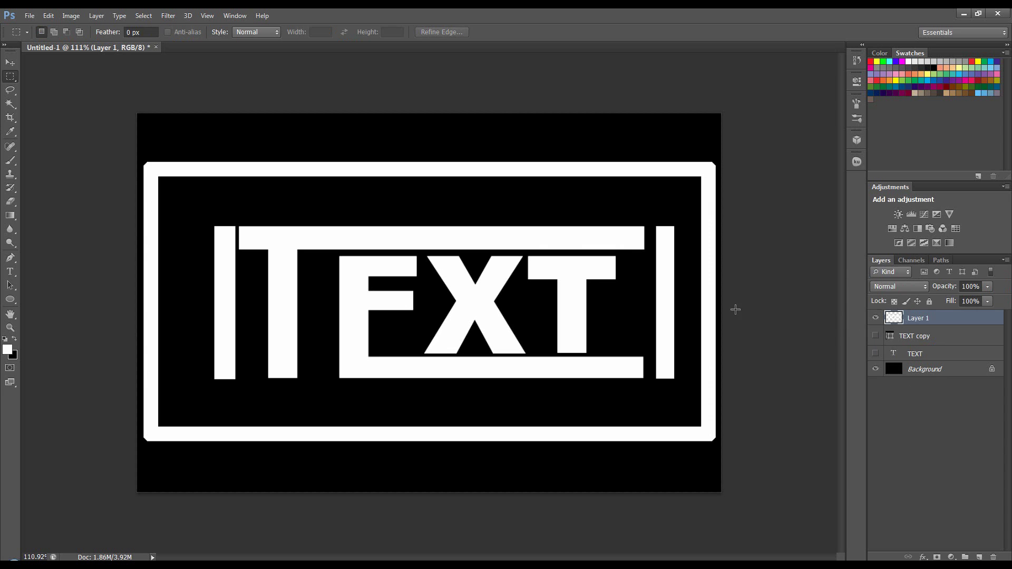
# Step: Apply Bevel & Emboss, Stroke and Gradient Overlay styles to Layer 1 and collapse its effects list
pyautogui.doubleClick(986, 324)
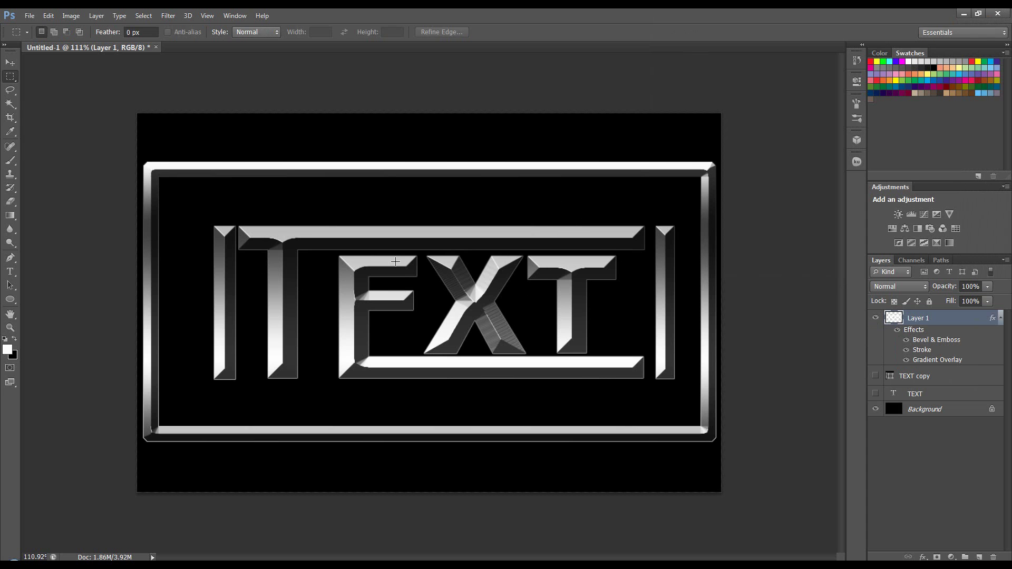
pyautogui.click(1000, 319)
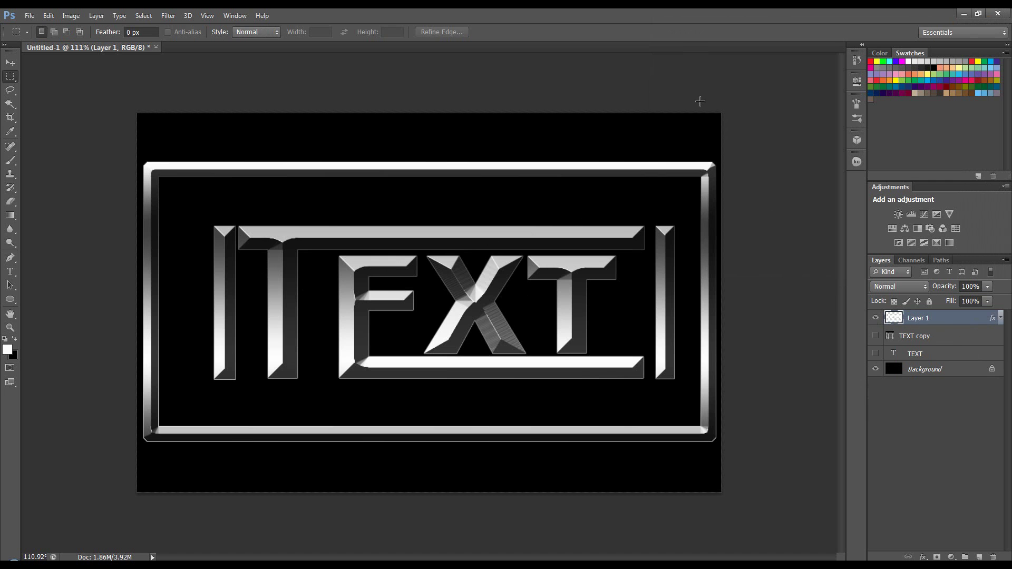
pyautogui.click(904, 557)
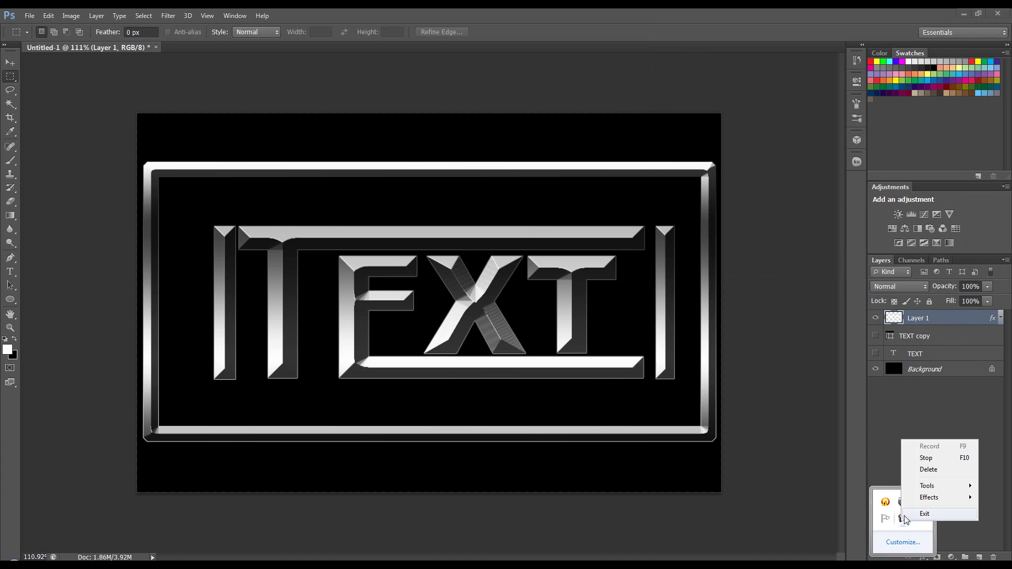